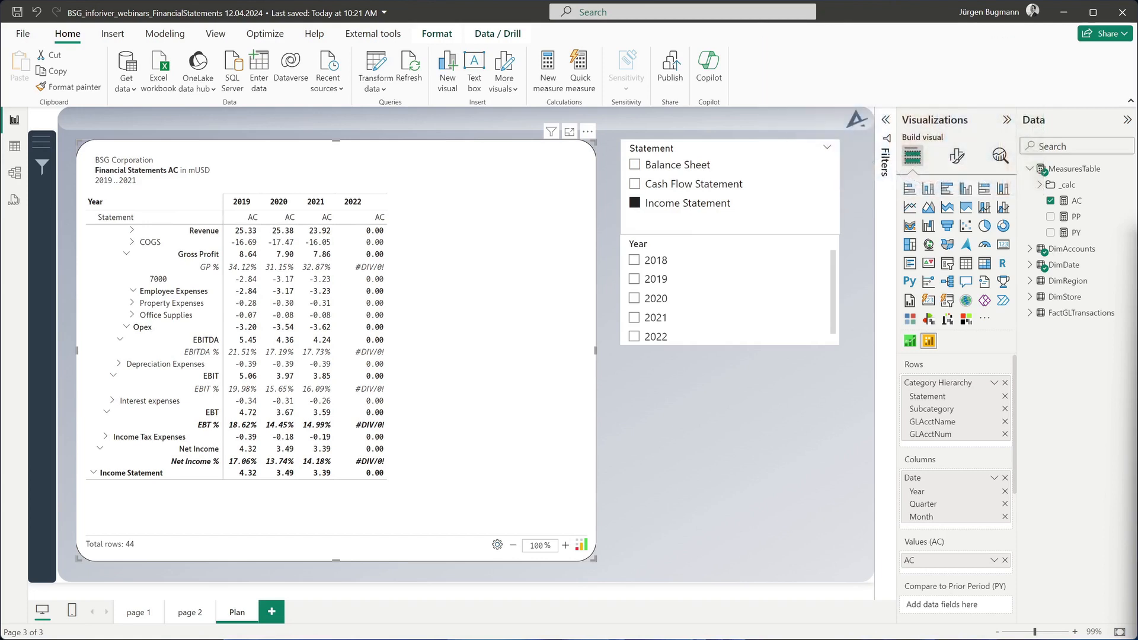
Examine the 2021 actuals by quarter and month, and collapse the year again.
scroll(729, 296, down, 1)
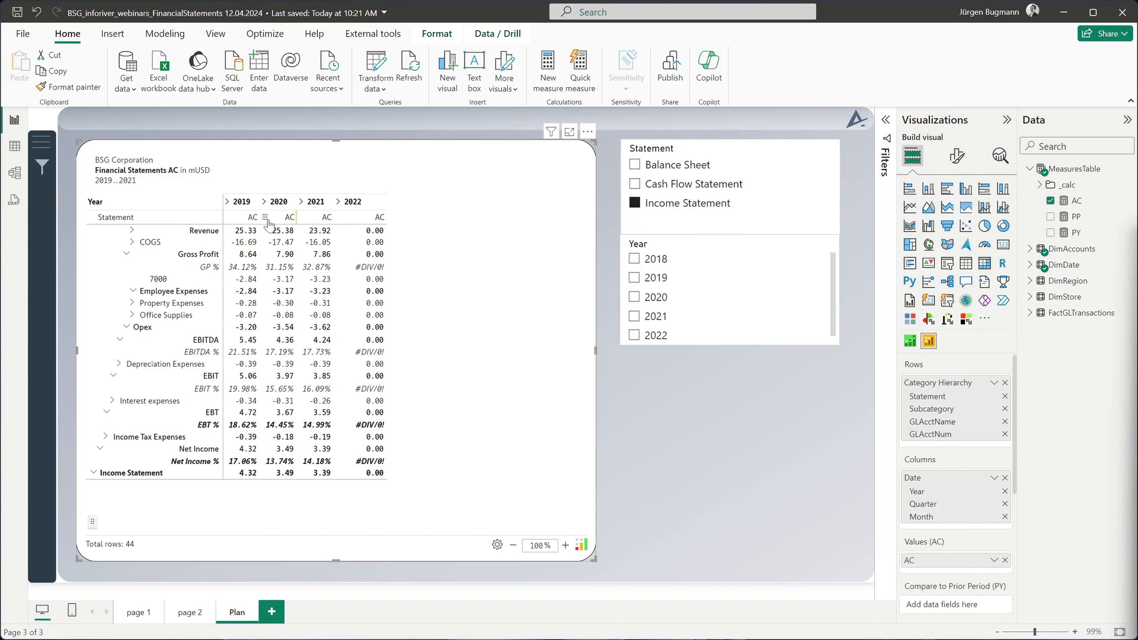
click(302, 202)
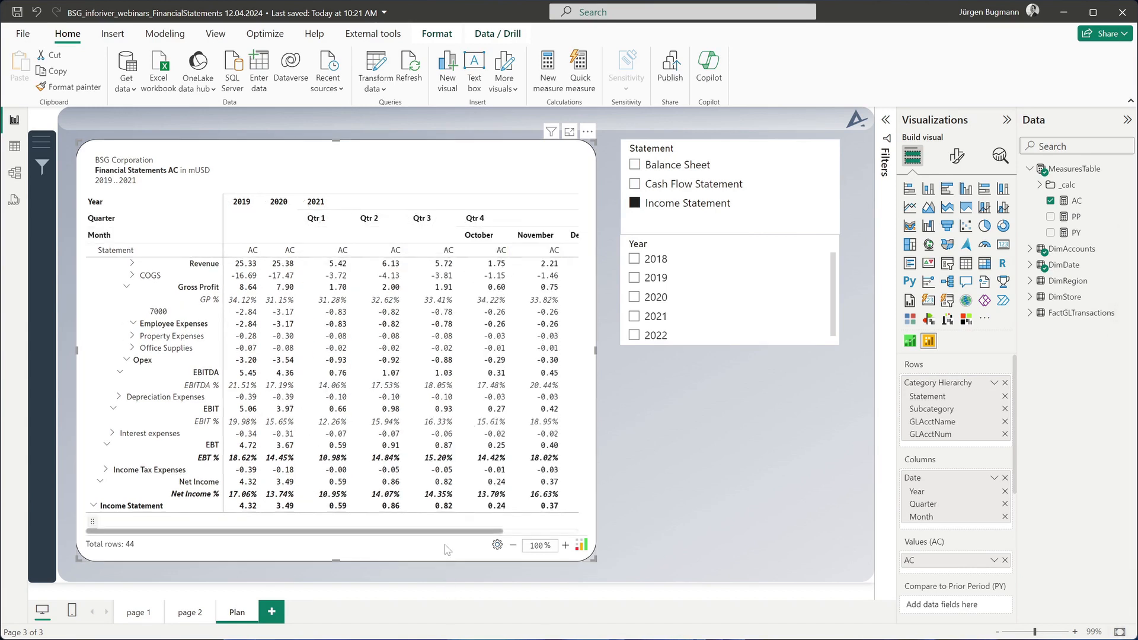
drag(494, 532, 555, 531)
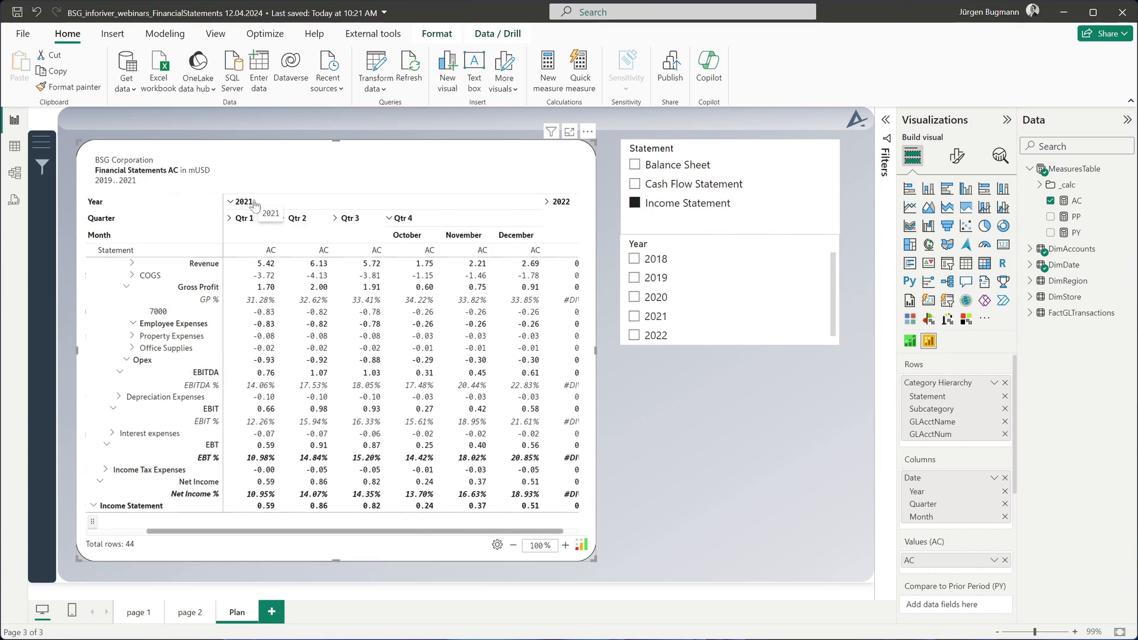
click(389, 218)
click(304, 202)
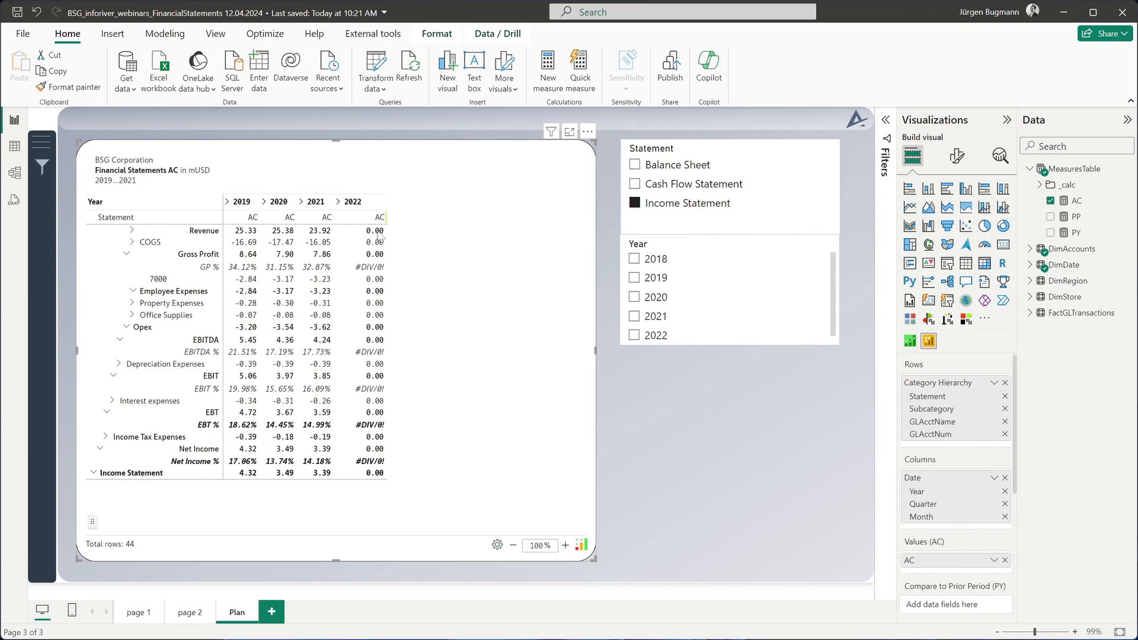
Filter the income statement to the year 2022.
click(633, 335)
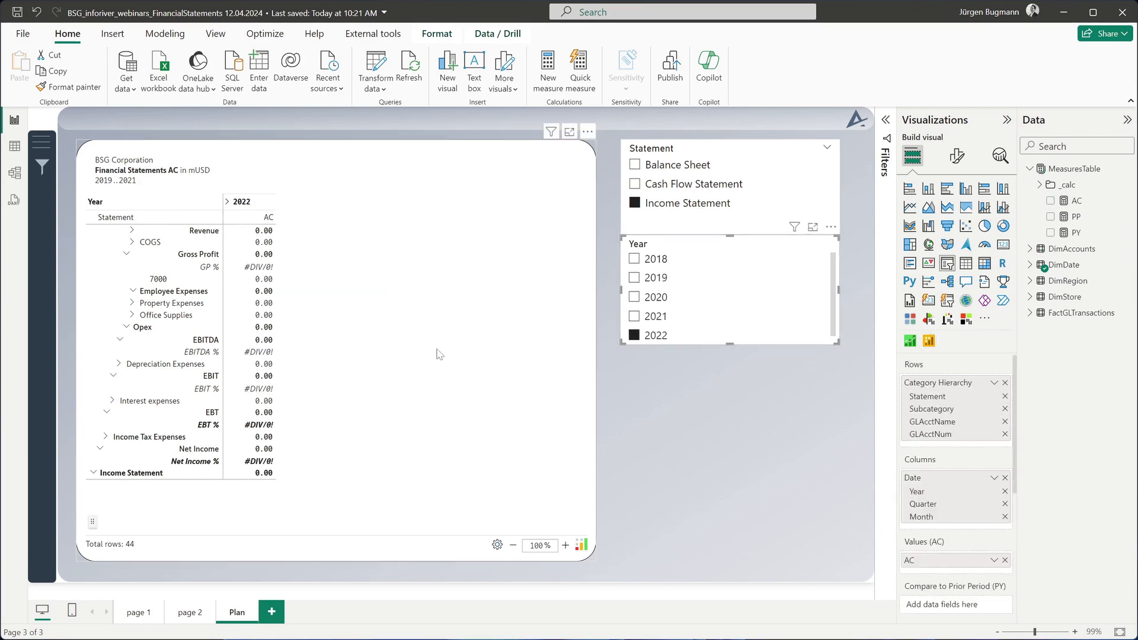
click(440, 341)
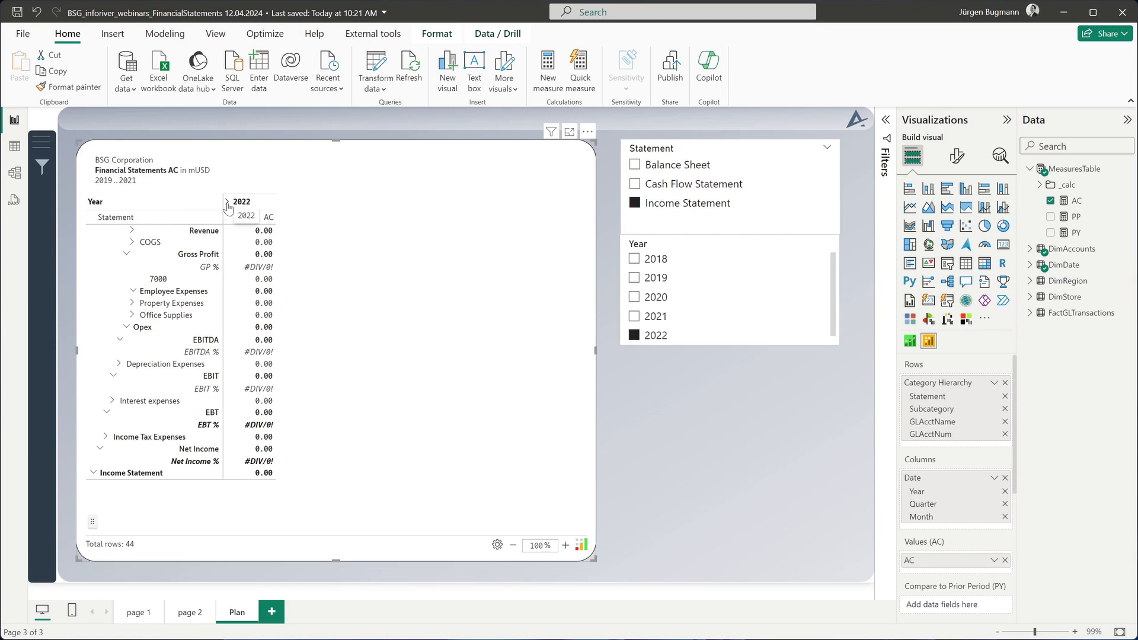
Take the 2022 columns down to the Month level and open the matrix in focus mode.
right_click(264, 207)
mouse_move(308, 255)
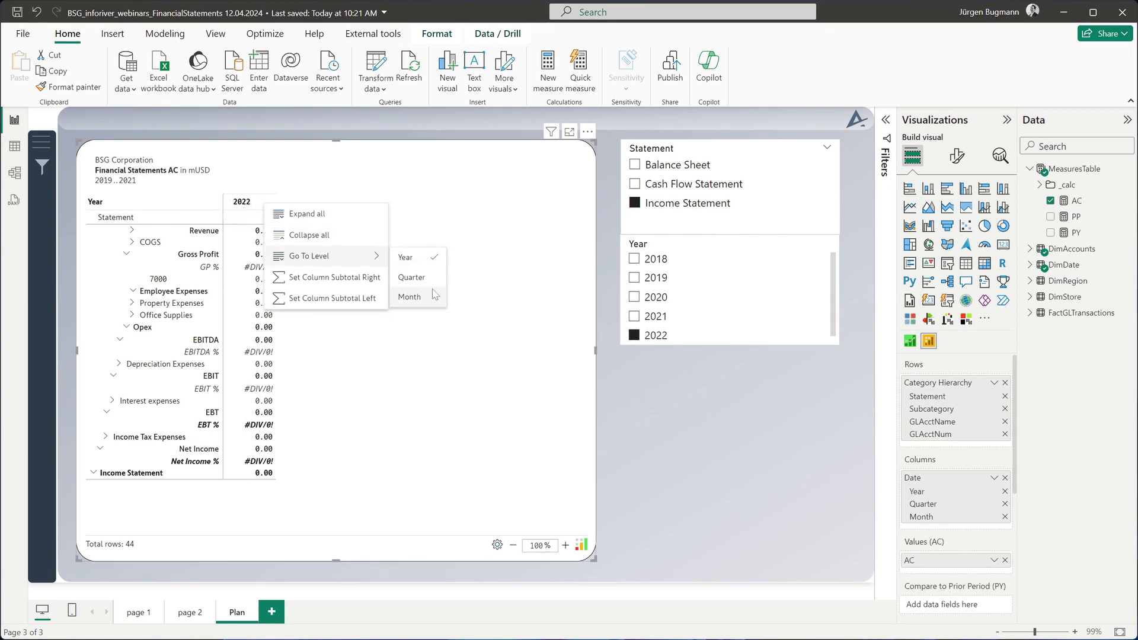
click(410, 297)
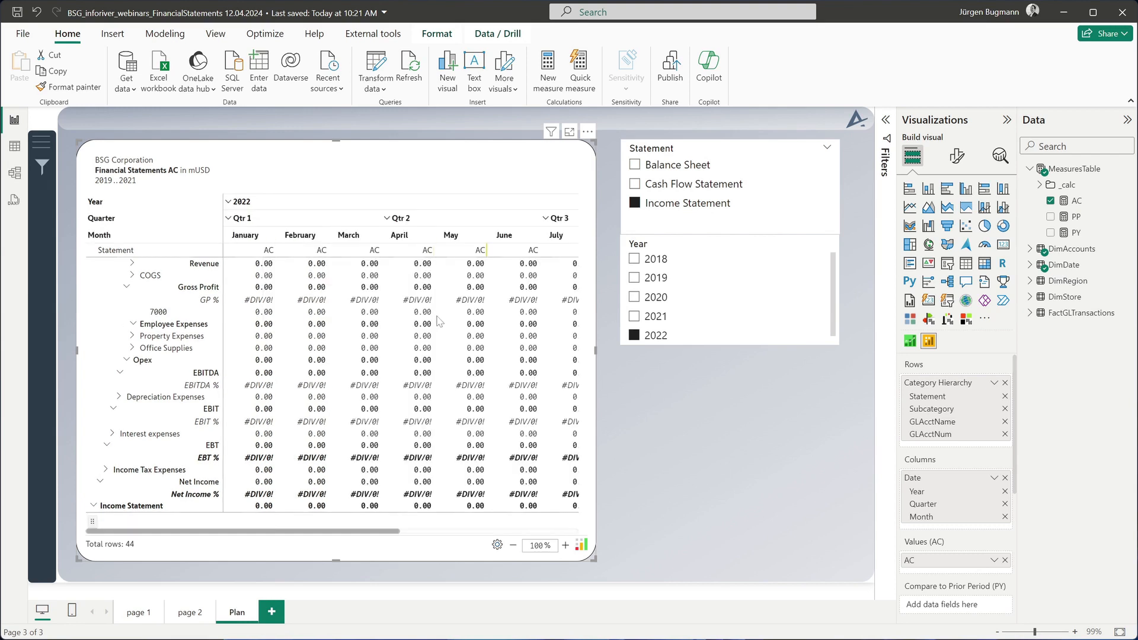
drag(410, 532, 296, 524)
click(570, 132)
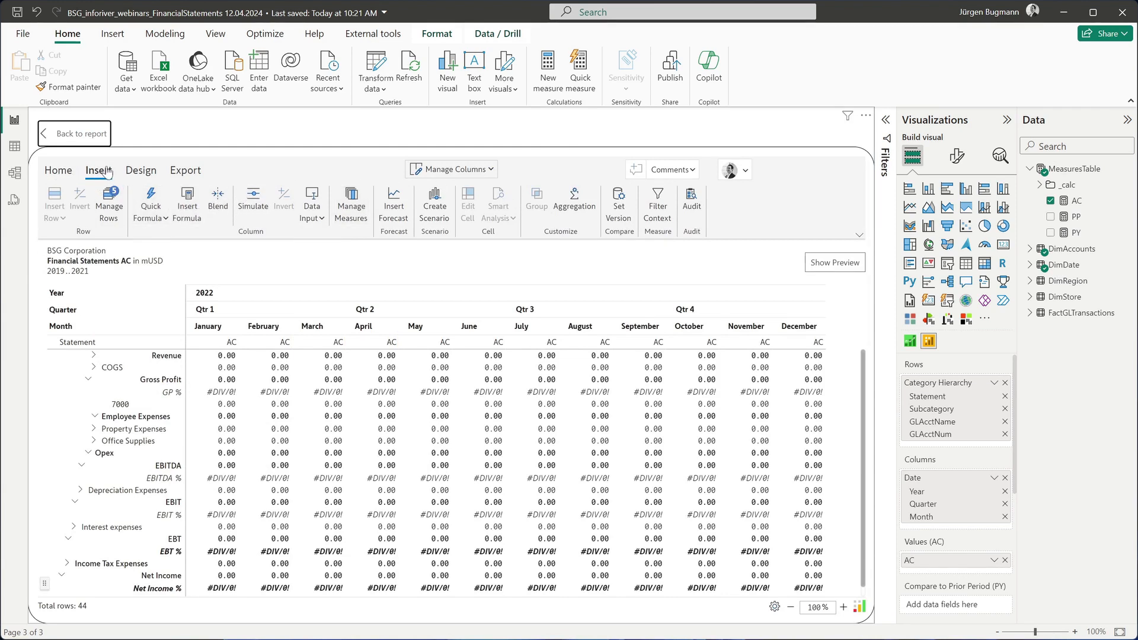
click(322, 220)
mouse_move(341, 235)
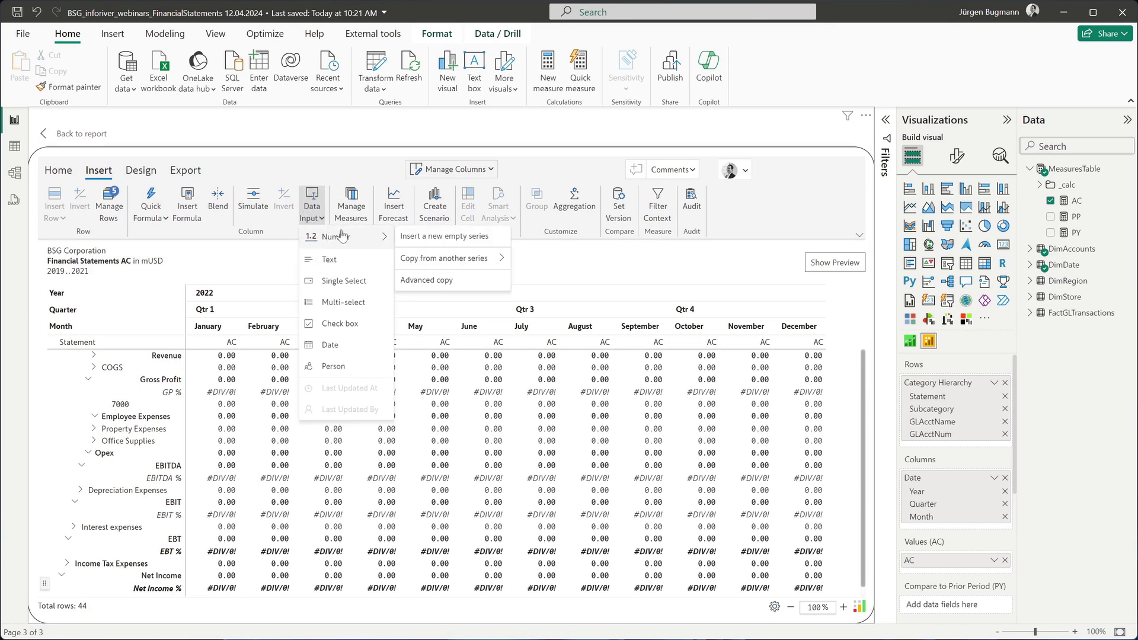
mouse_move(441, 259)
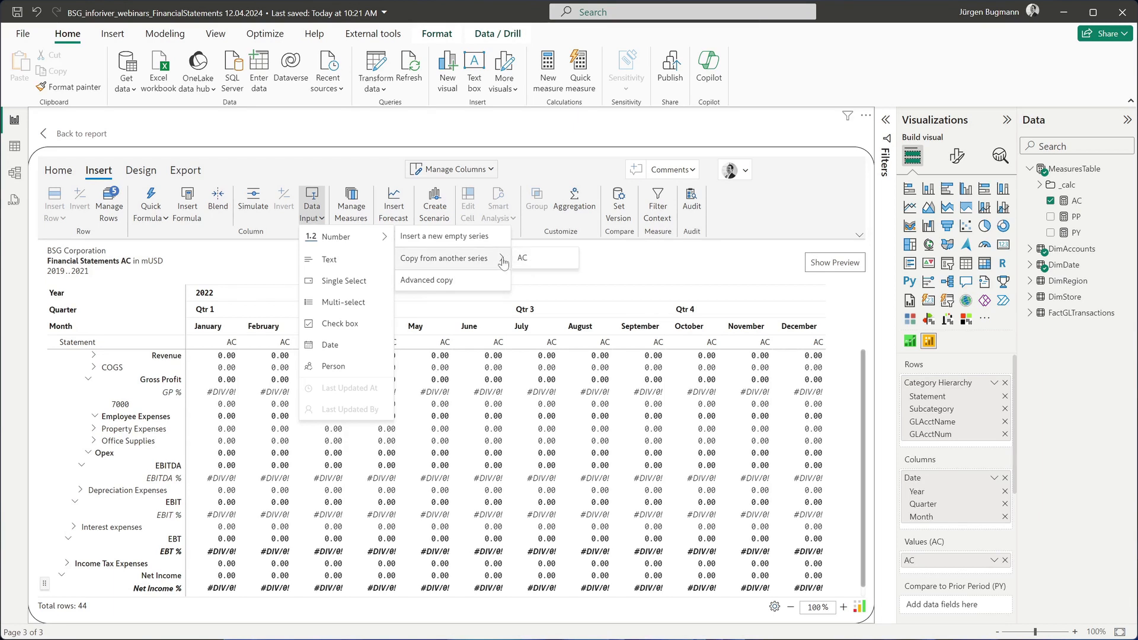
click(233, 278)
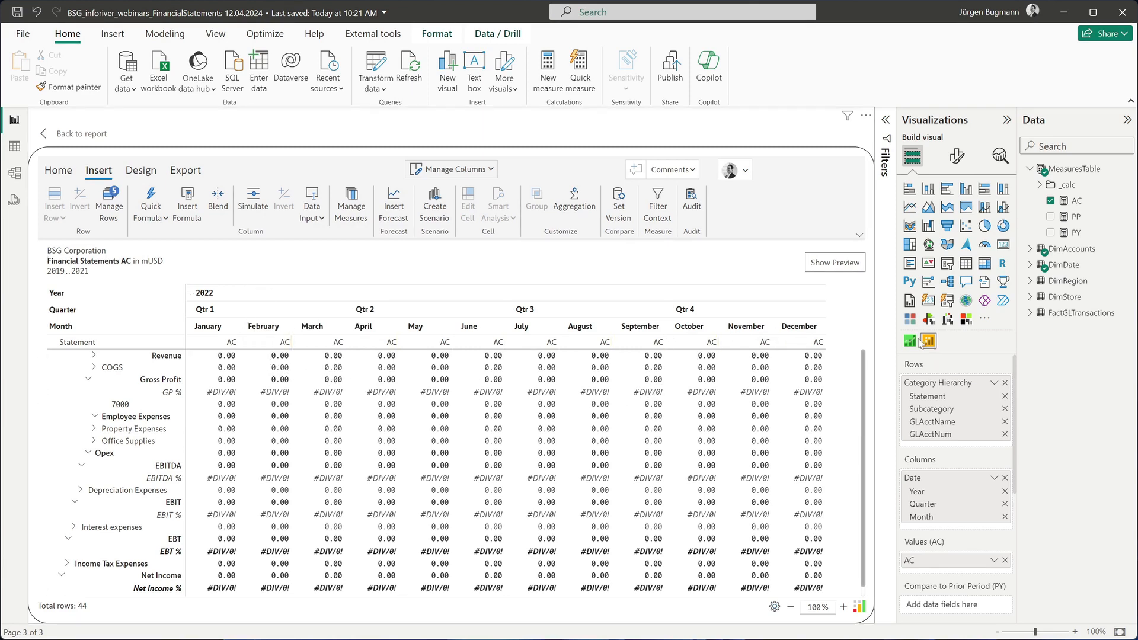
Replace the AC measure with PY and assign PY to the Compare to Prior Period (PY) field.
scroll(968, 415, down, 3)
scroll(968, 415, up, 5)
click(1050, 201)
click(1050, 232)
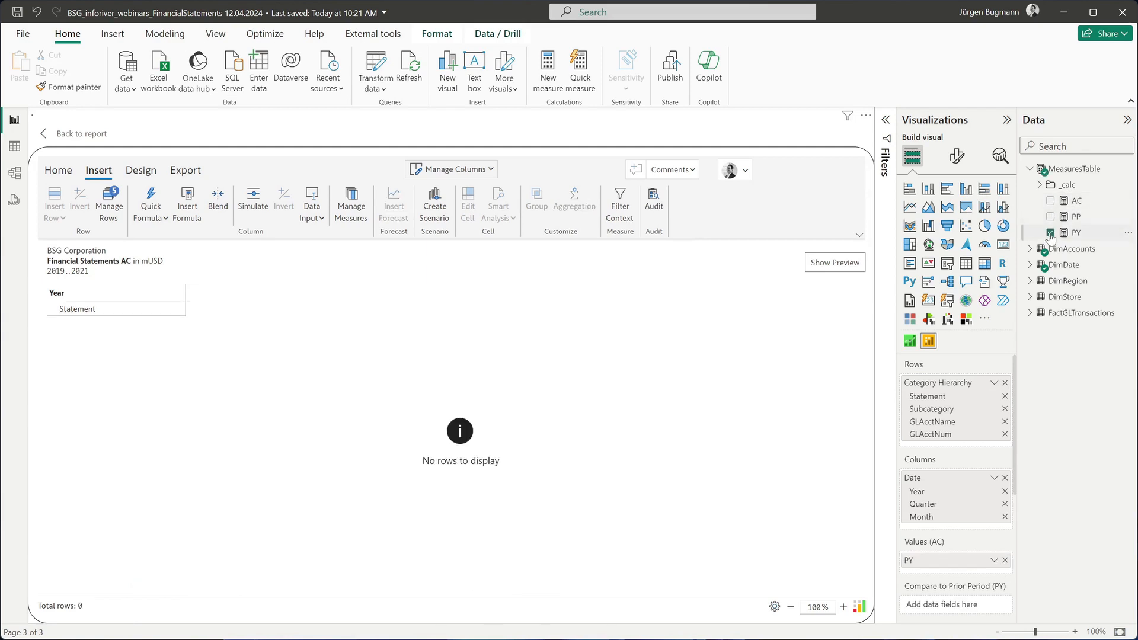
drag(905, 562, 937, 610)
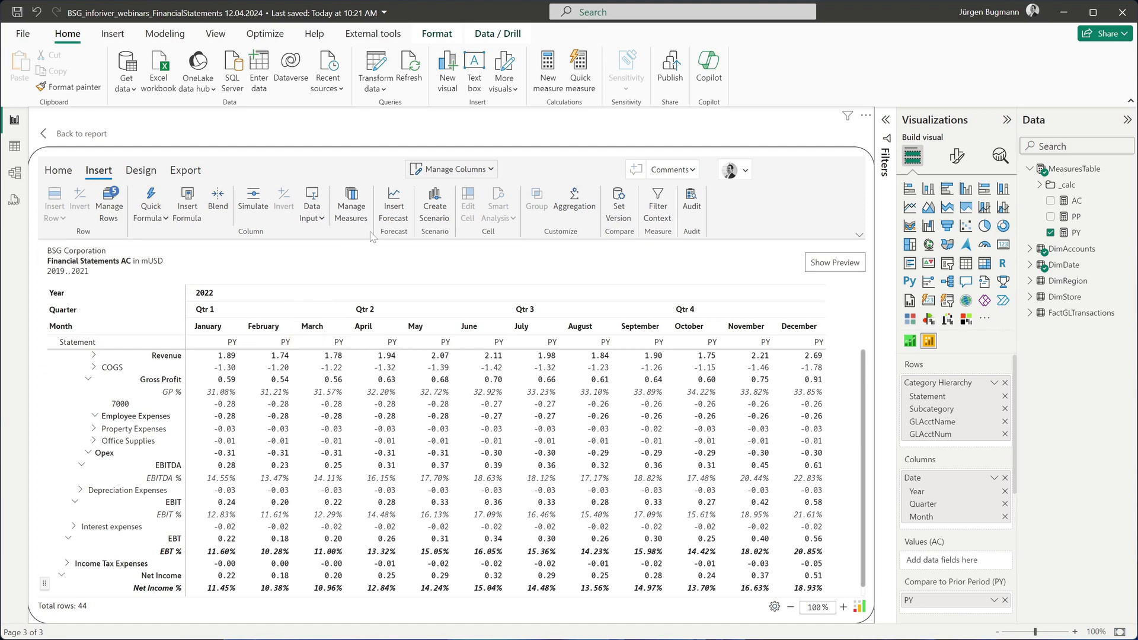
Create a number data input as a visual measure, copied from the PY series and titled PL.
click(312, 207)
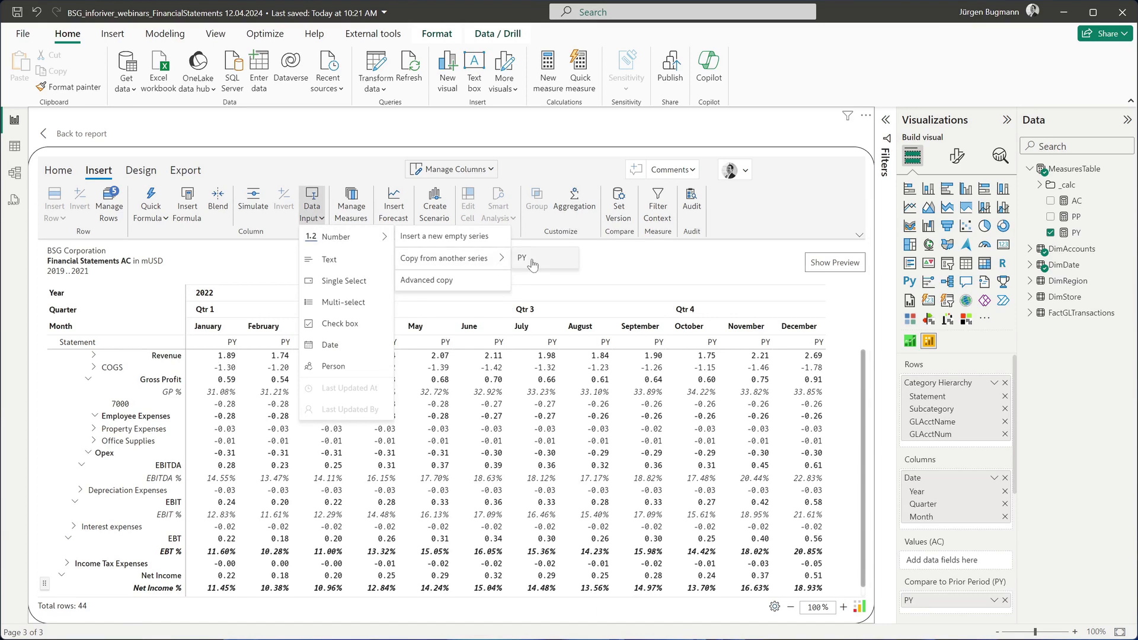
click(533, 262)
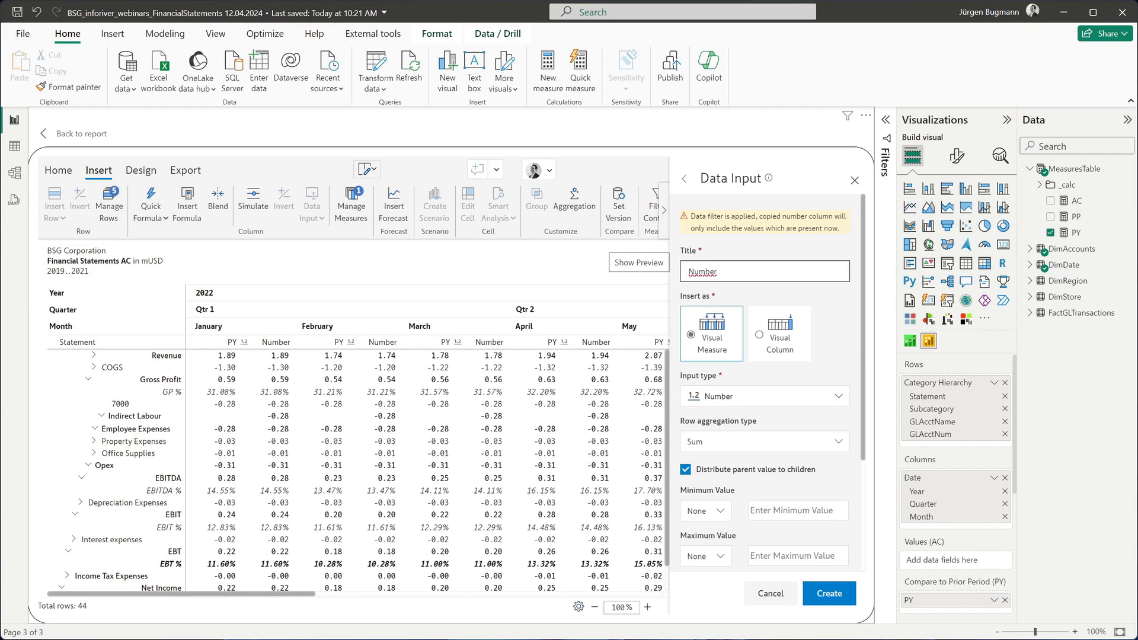
drag(718, 272, 685, 272)
click(258, 348)
scroll(428, 435, down, 2)
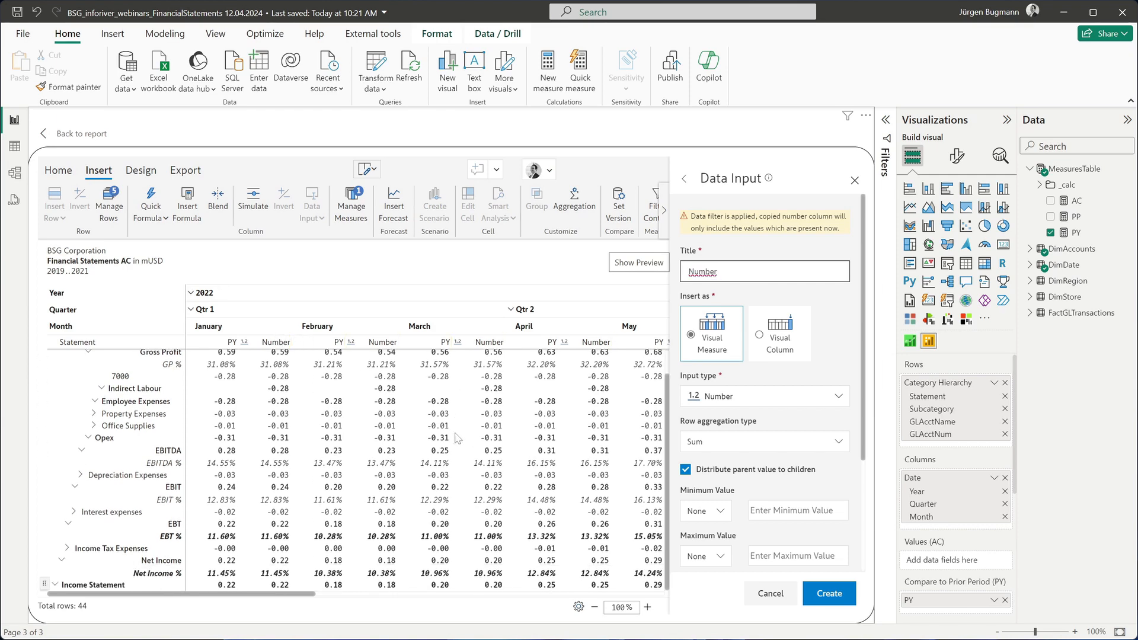
scroll(428, 435, up, 2)
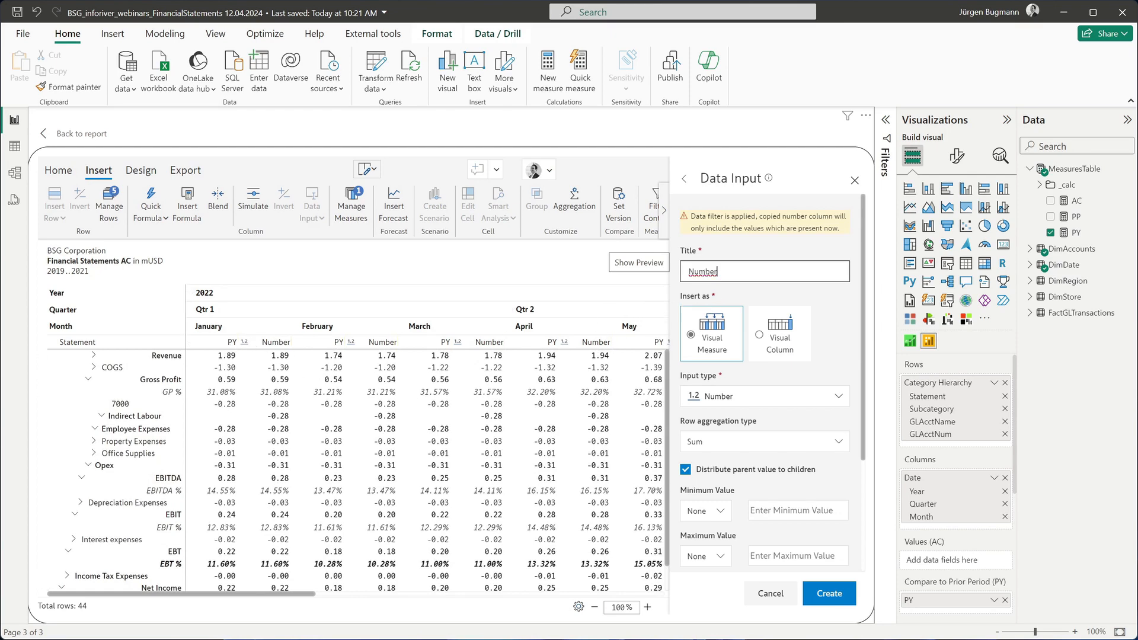
double_click(717, 272)
text(PL)
scroll(759, 305, down, 3)
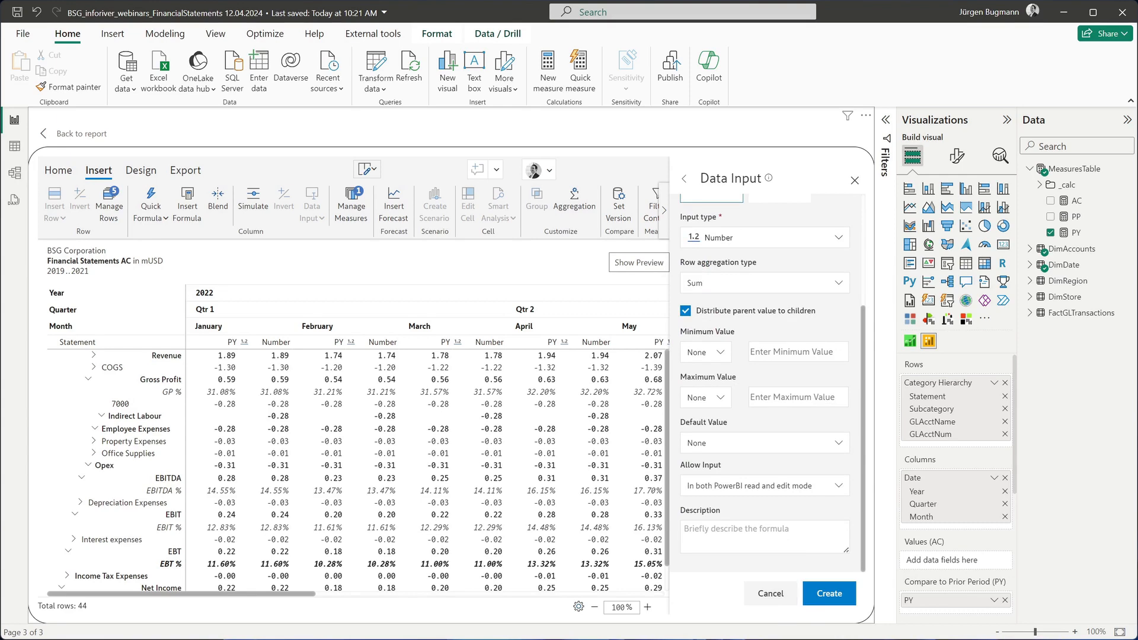
click(812, 584)
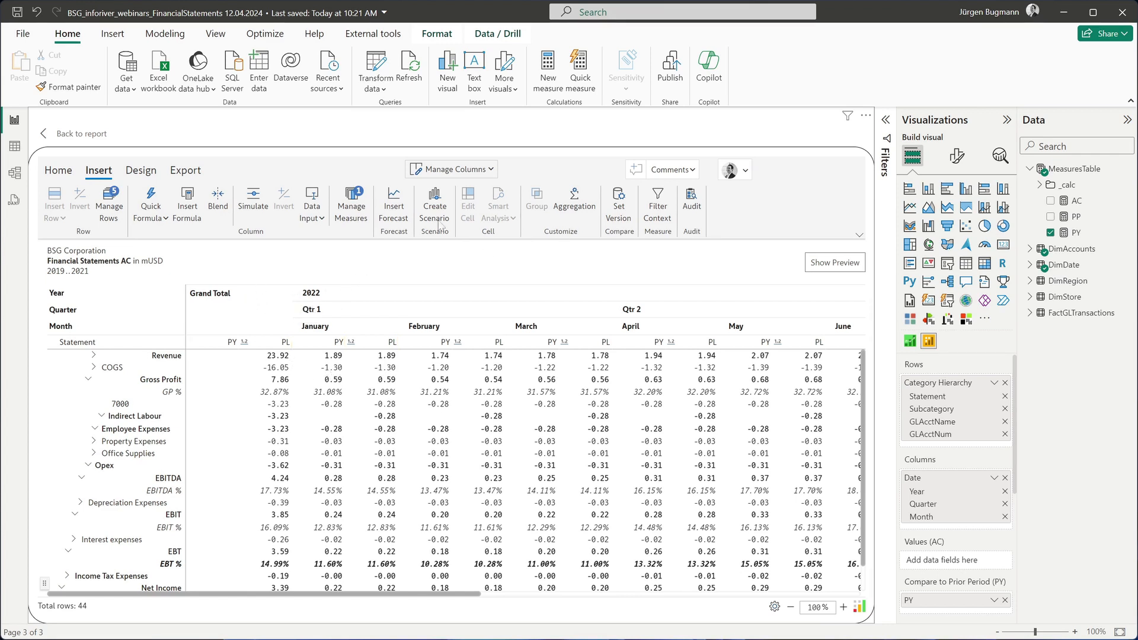
Turn off the column grand total of the matrix.
click(58, 171)
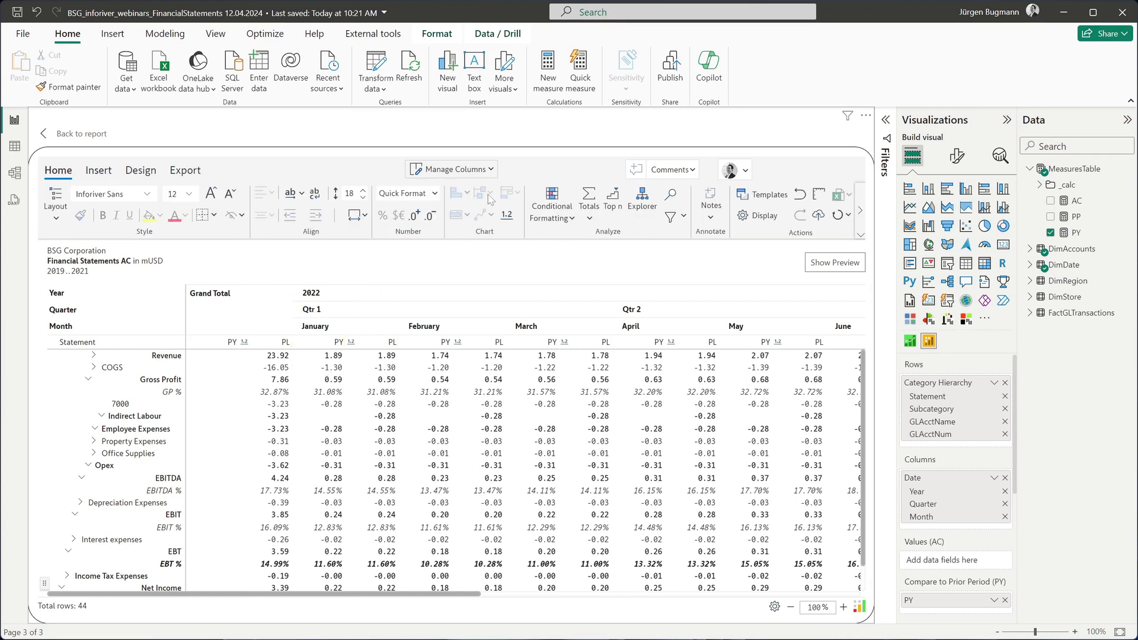
click(589, 217)
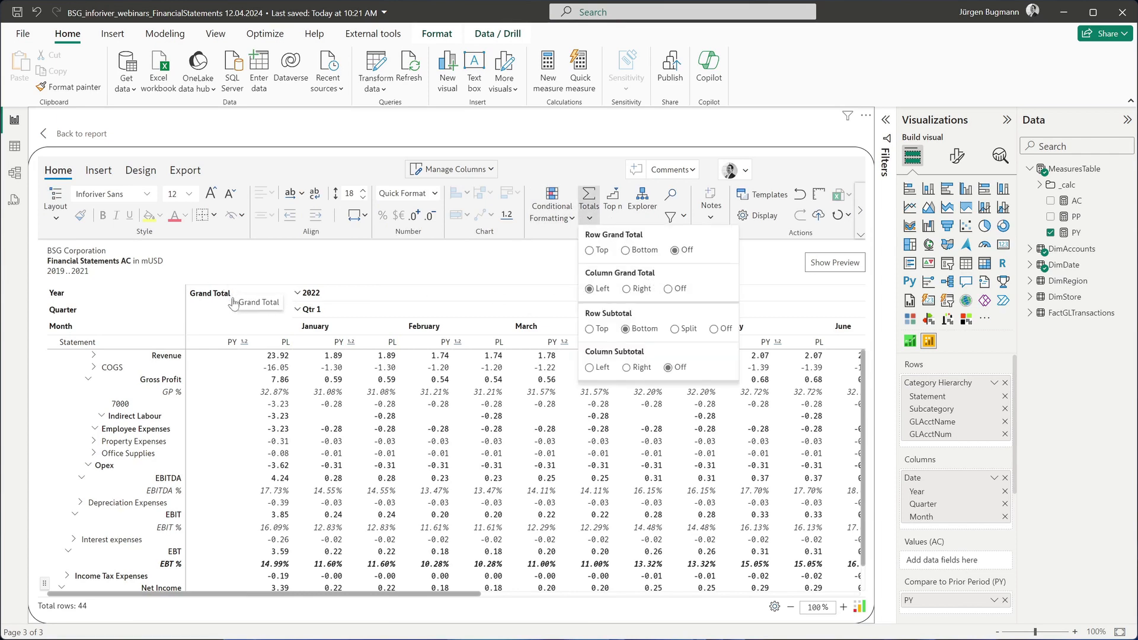
click(676, 293)
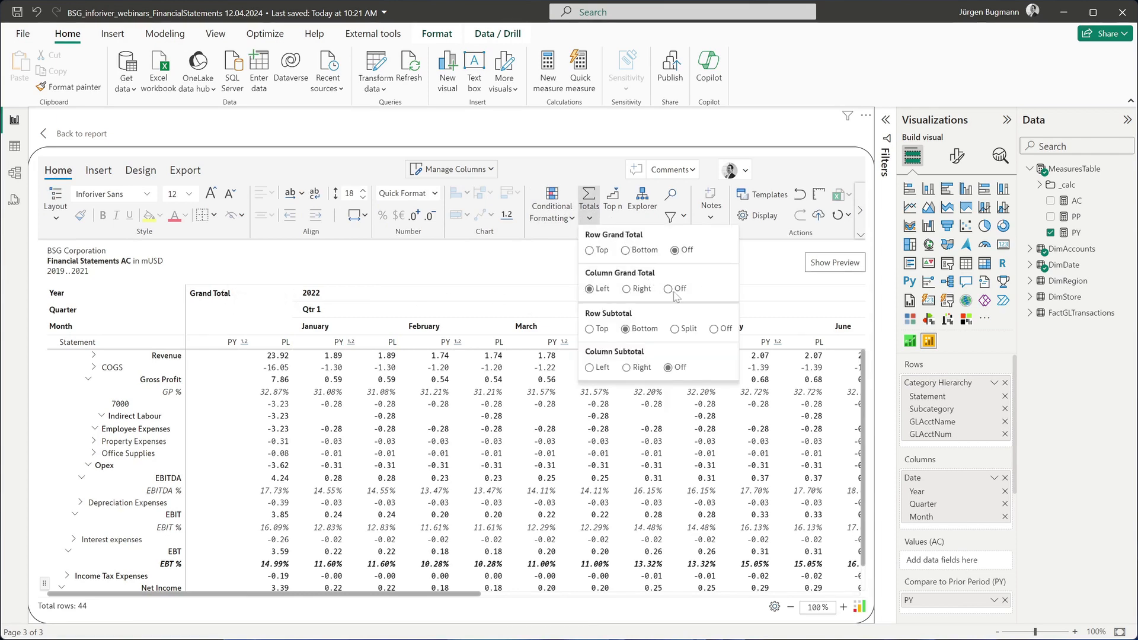
click(427, 266)
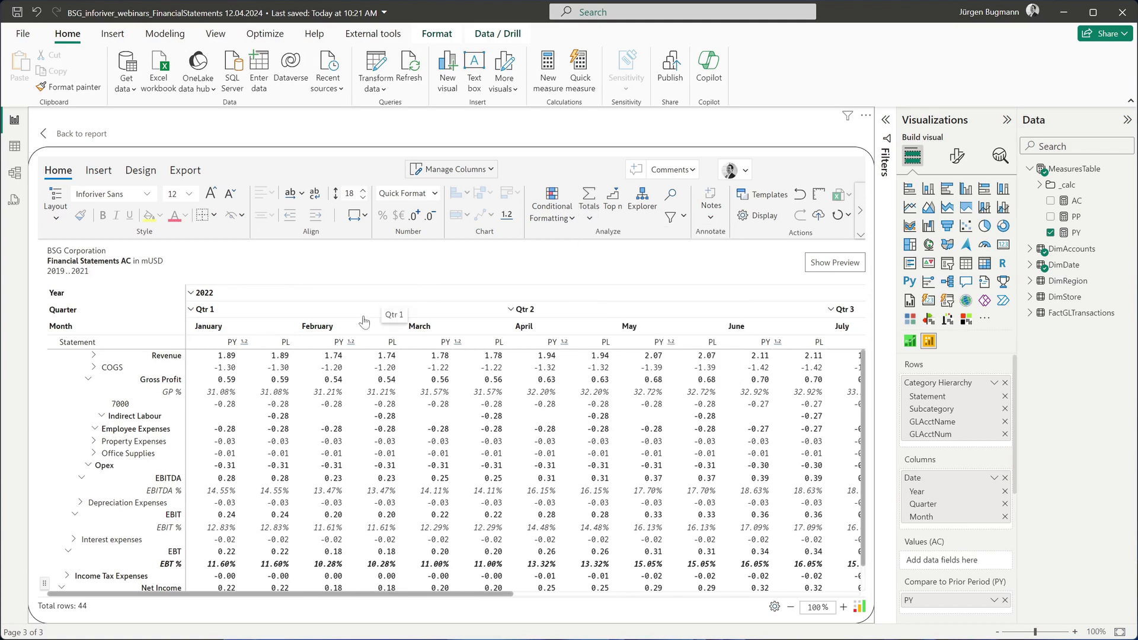
Set January's PL Revenue to a formula of 1.2 times January's PY Revenue.
click(277, 358)
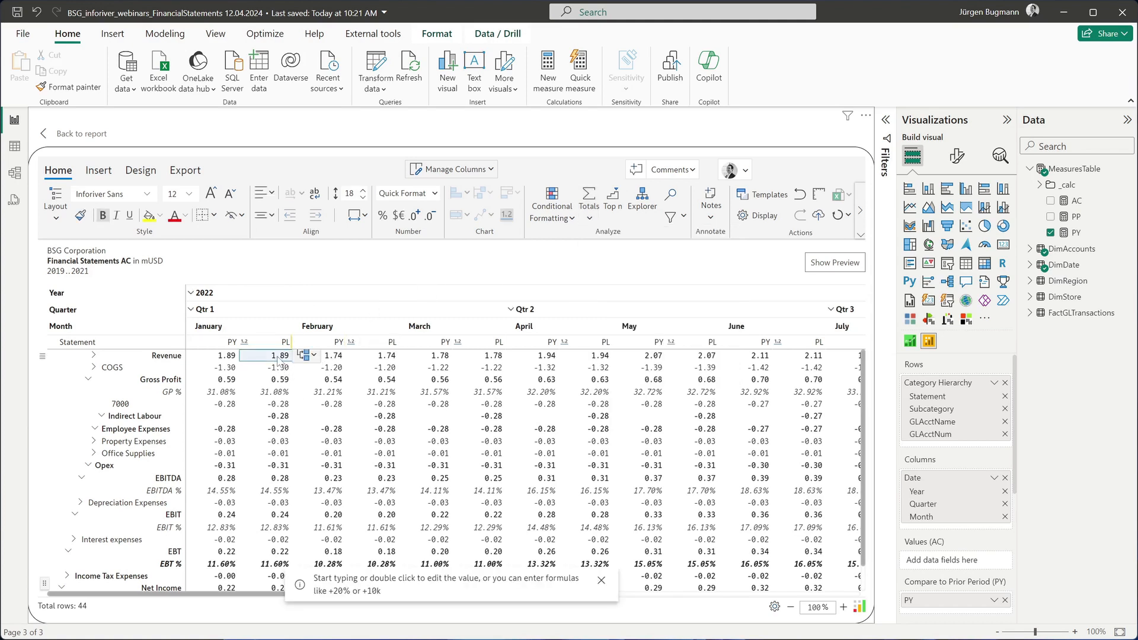
double_click(277, 358)
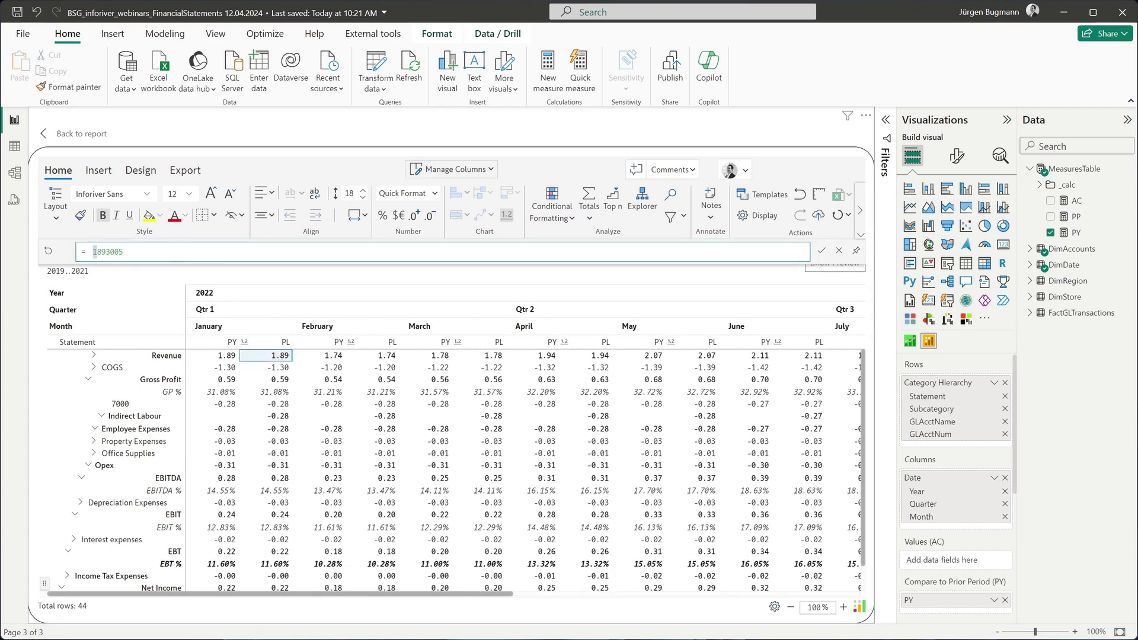
drag(95, 252, 173, 249)
key(BackSpace)
click(219, 357)
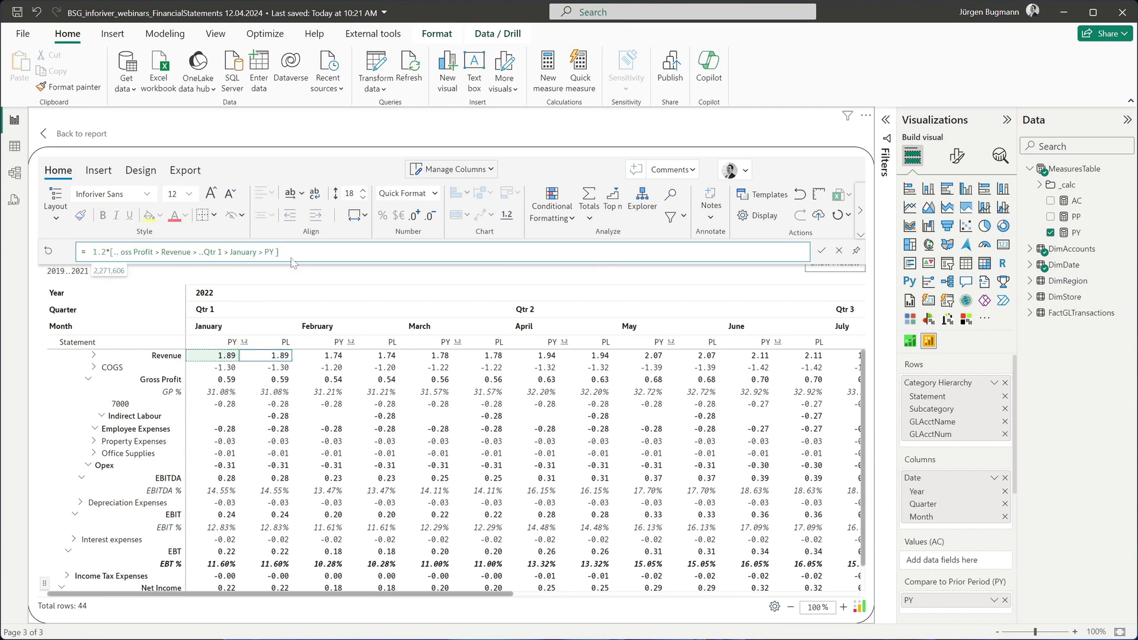
key(Return)
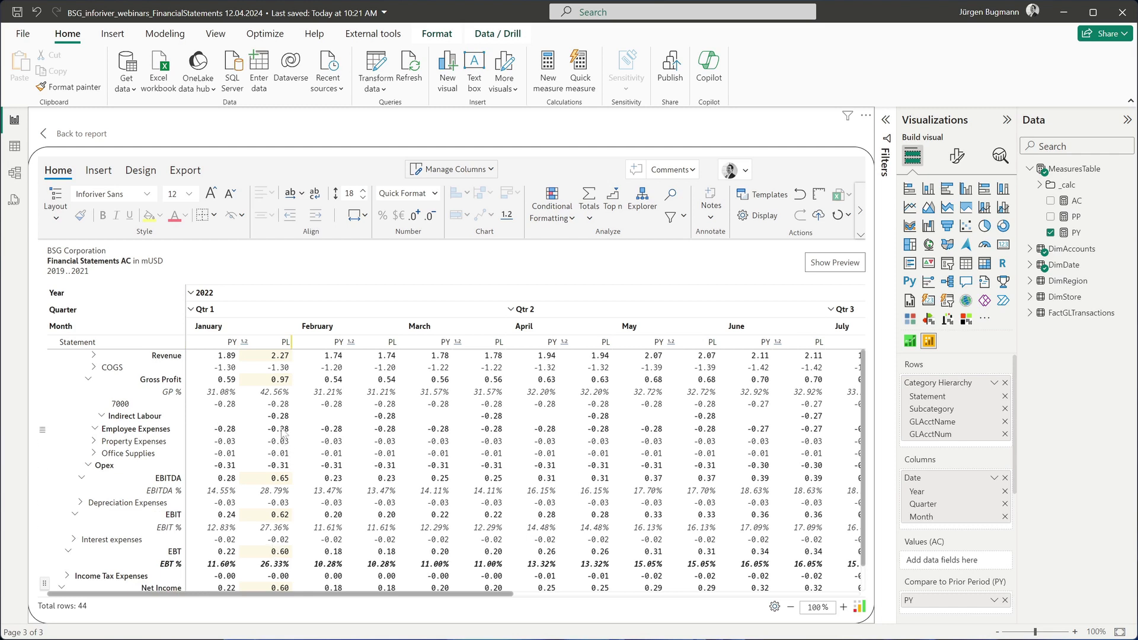
Set January's PL COGS to a formula of January's PY COGS times 1.15.
click(274, 369)
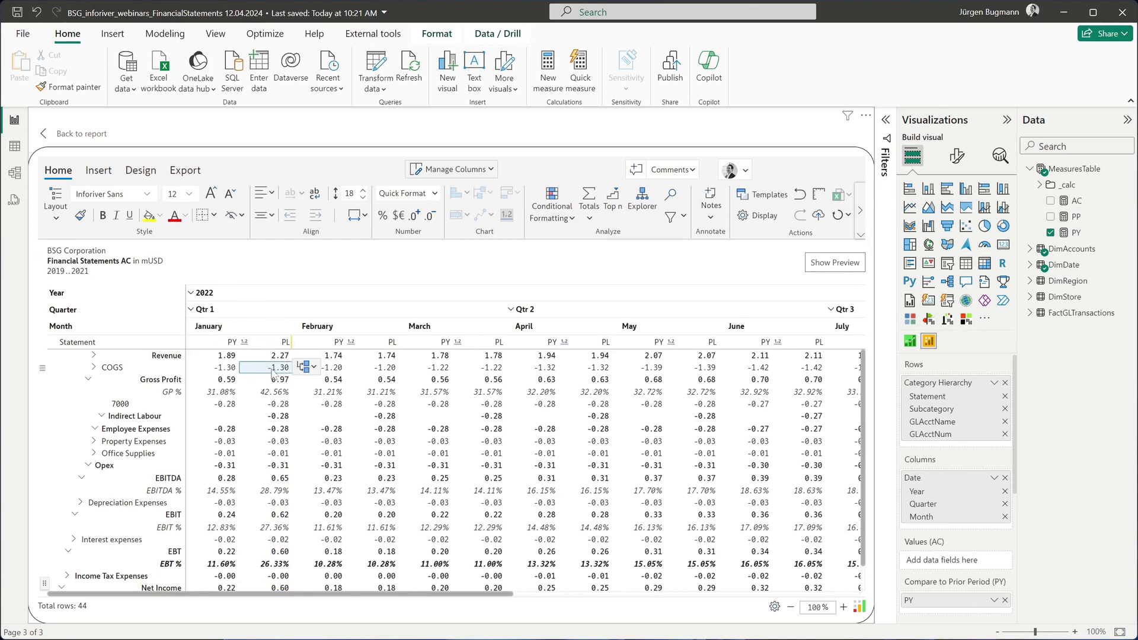
text(=)
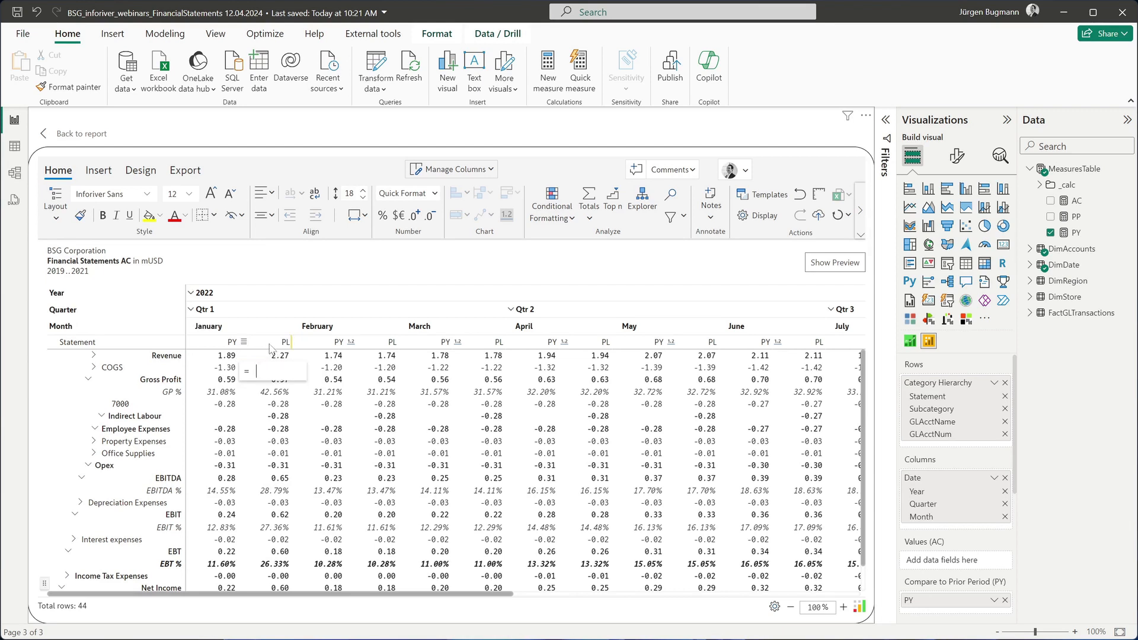
click(223, 368)
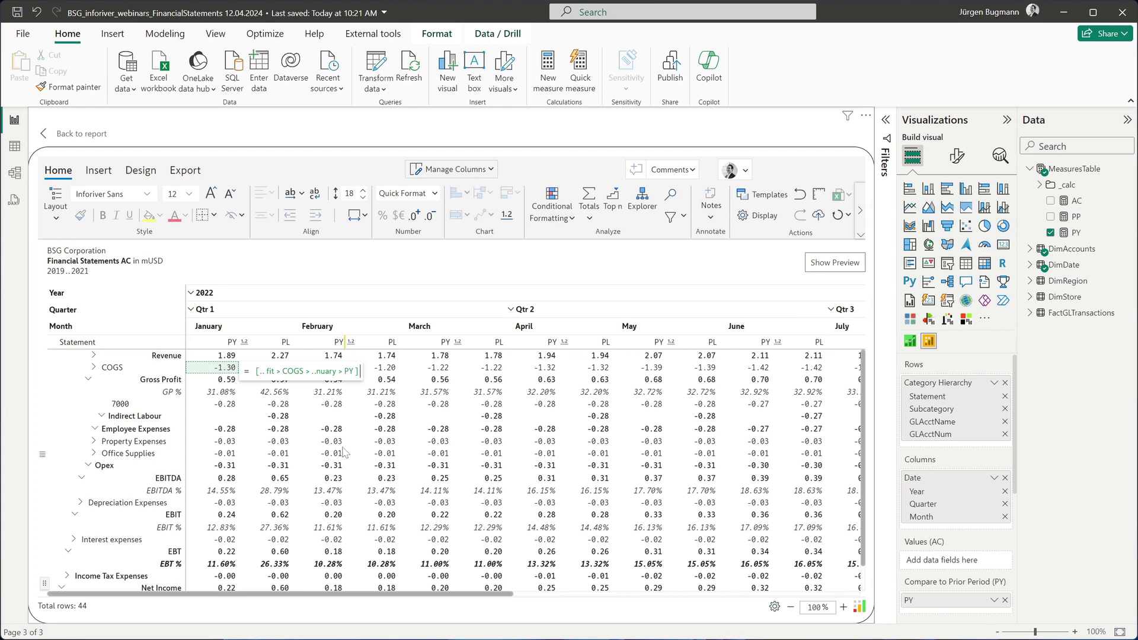
text(*1.1)
text(4)
key(Return)
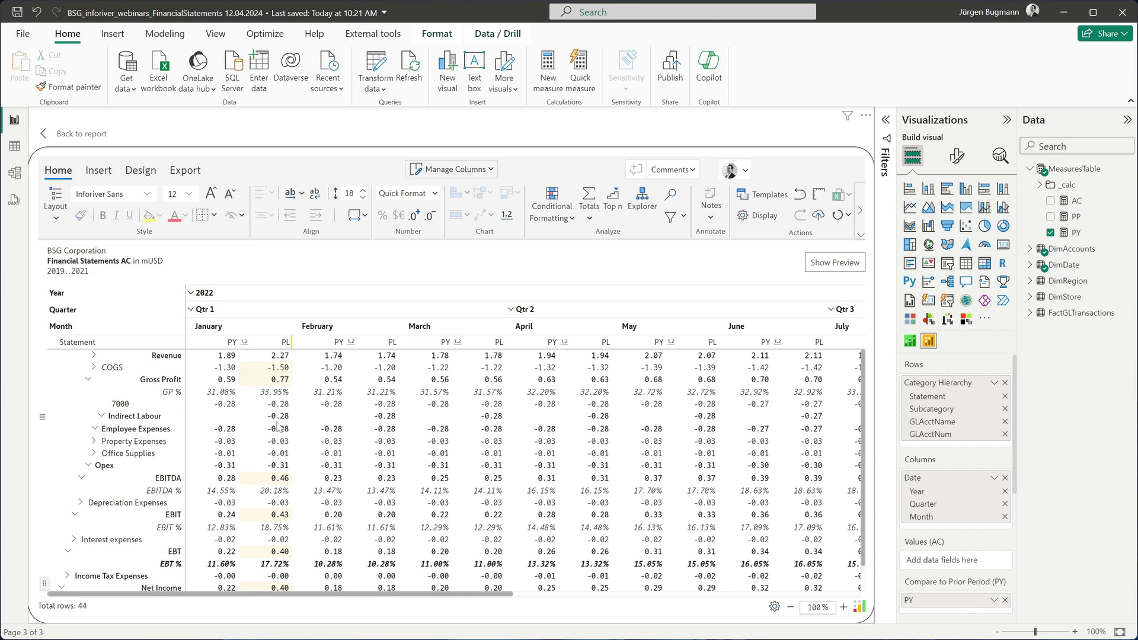
Copy January's PL Revenue across to the last column with a 2% trend.
click(278, 357)
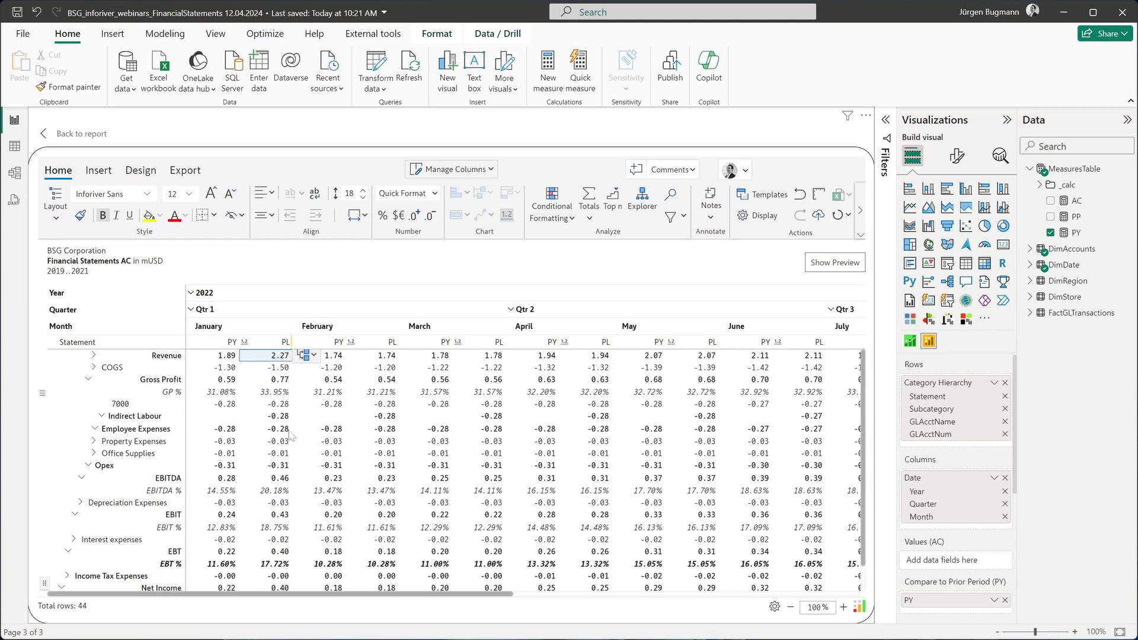
right_click(283, 358)
click(313, 356)
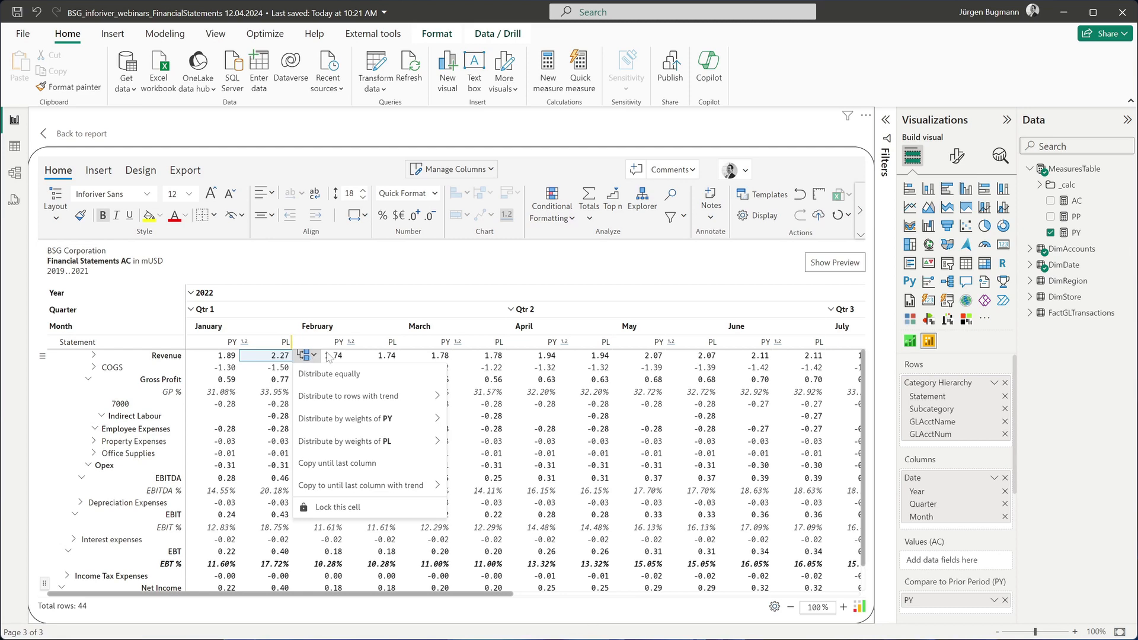
mouse_move(384, 487)
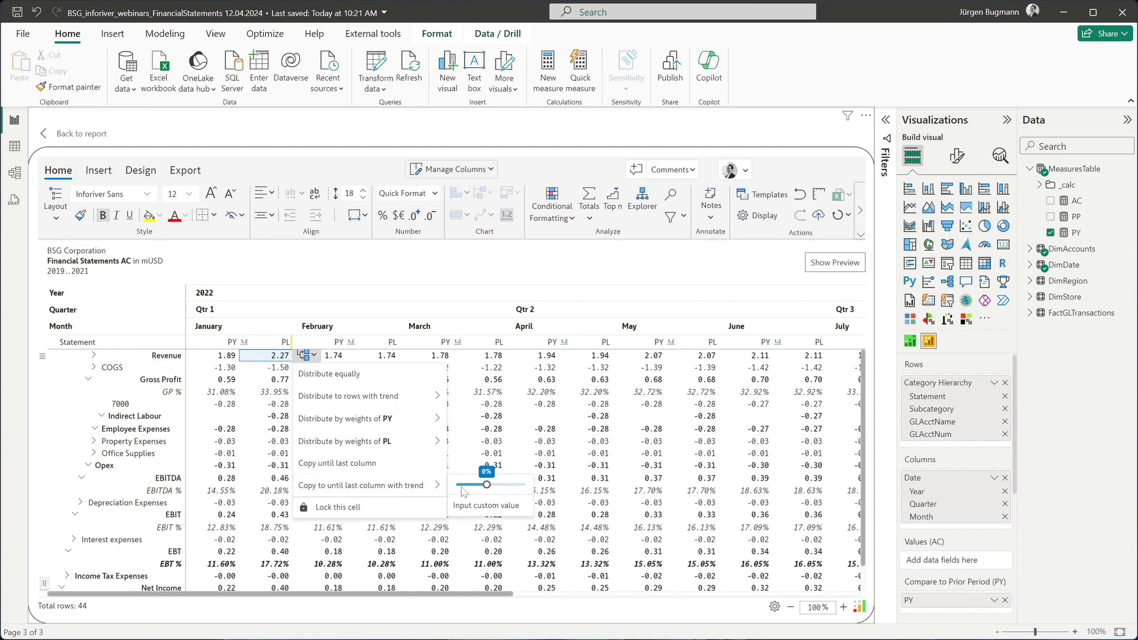
drag(487, 485, 488, 487)
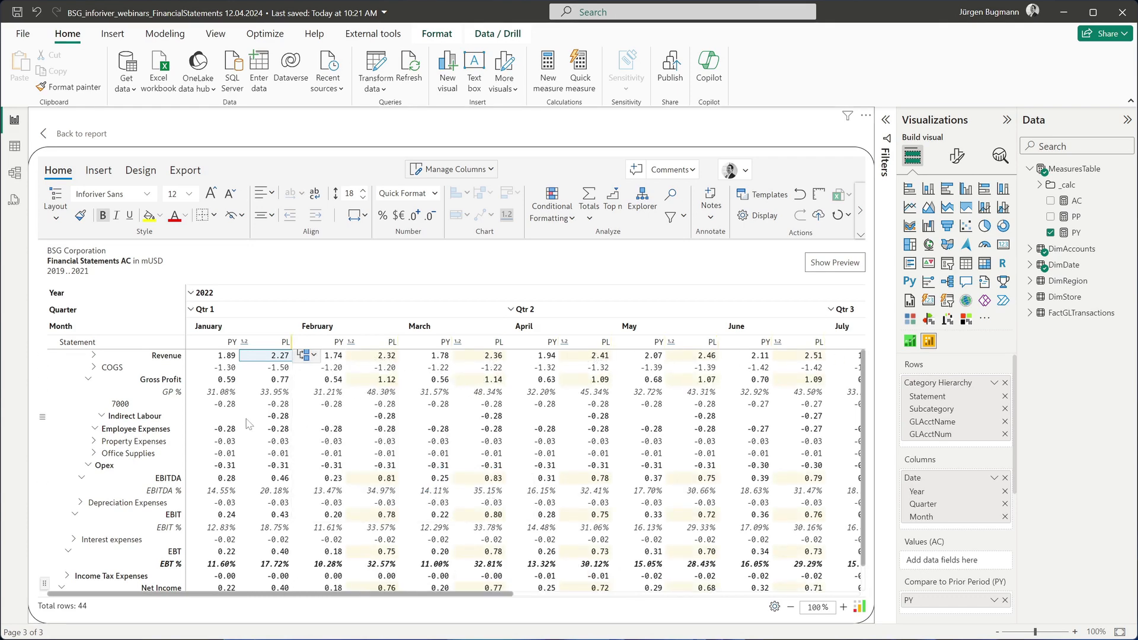
Copy January's PL COGS across to the last column with a custom trend of 1.15%.
click(277, 369)
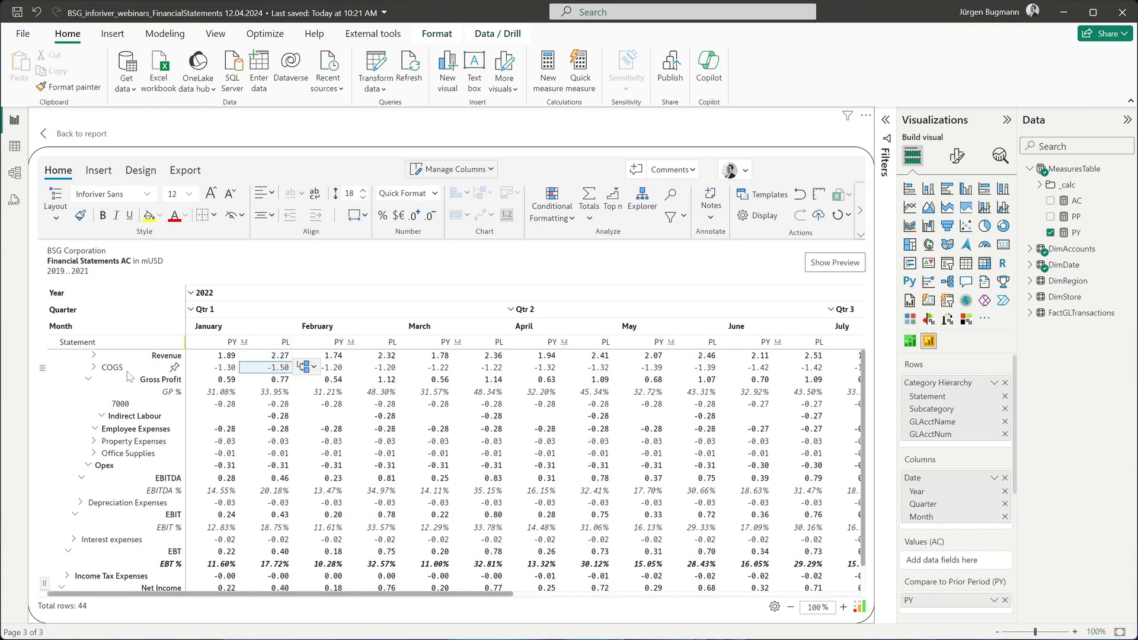
click(305, 368)
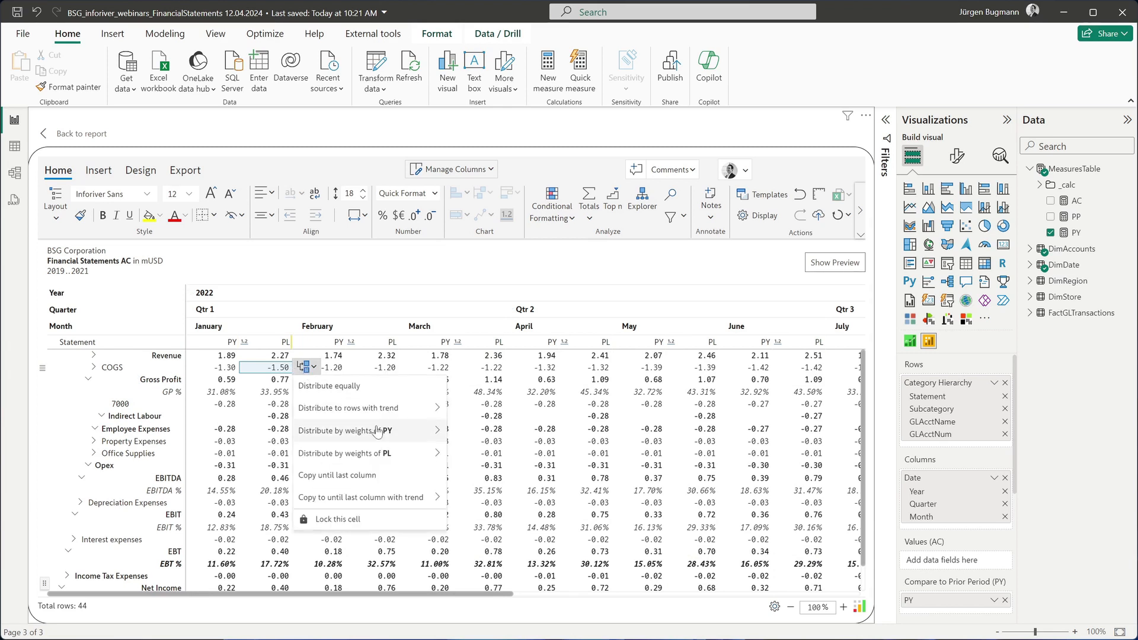
mouse_move(431, 498)
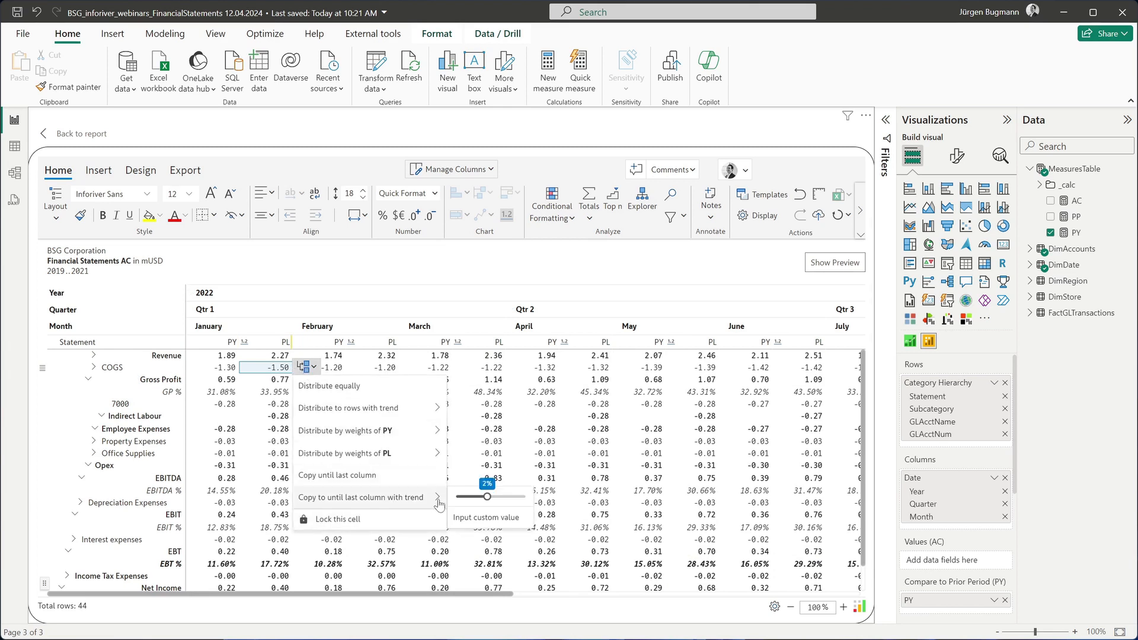
click(493, 516)
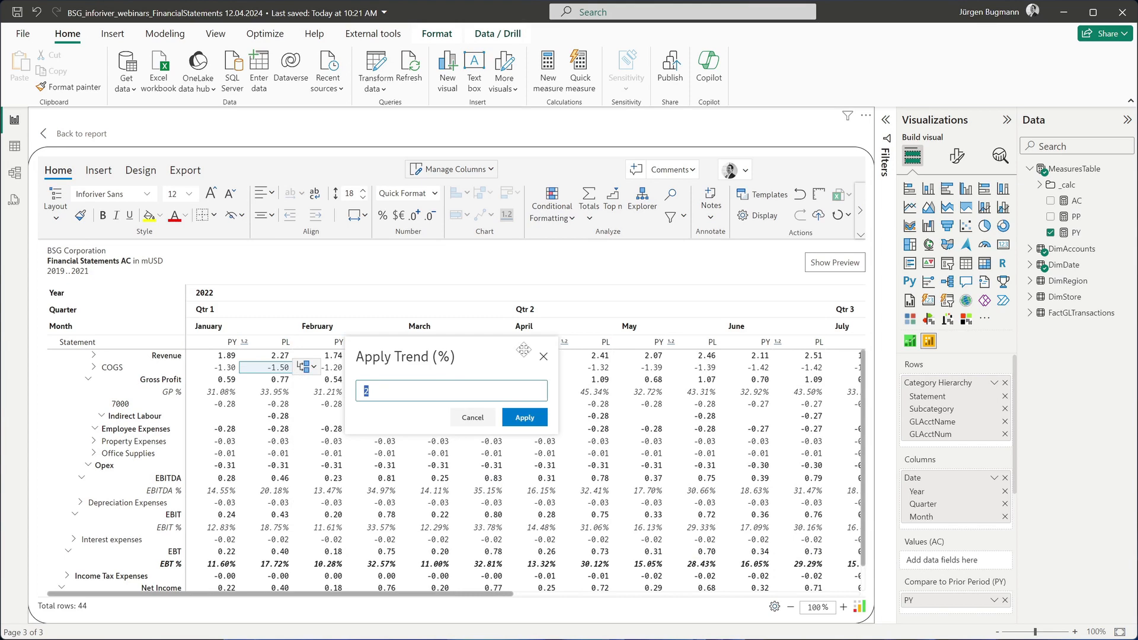
text(1.15)
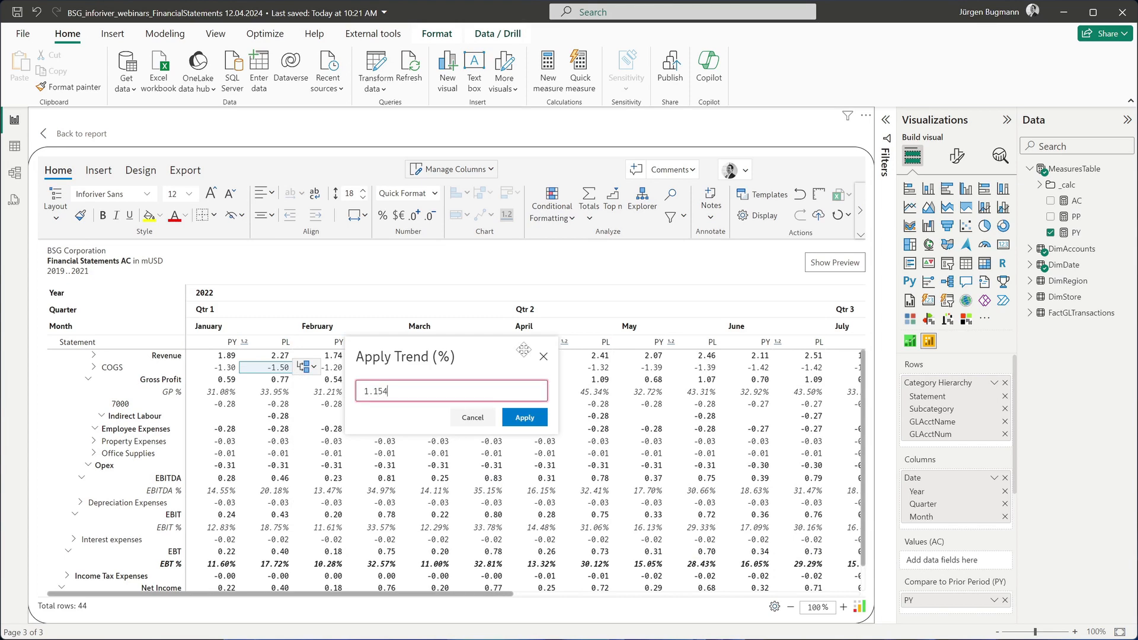
click(525, 418)
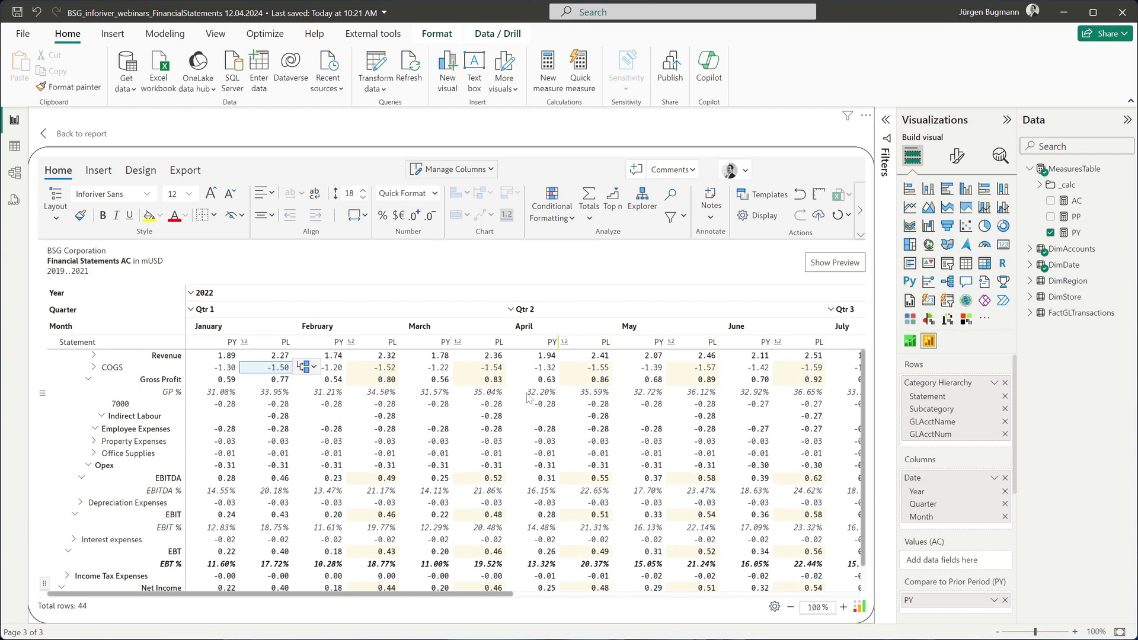
drag(416, 593, 371, 582)
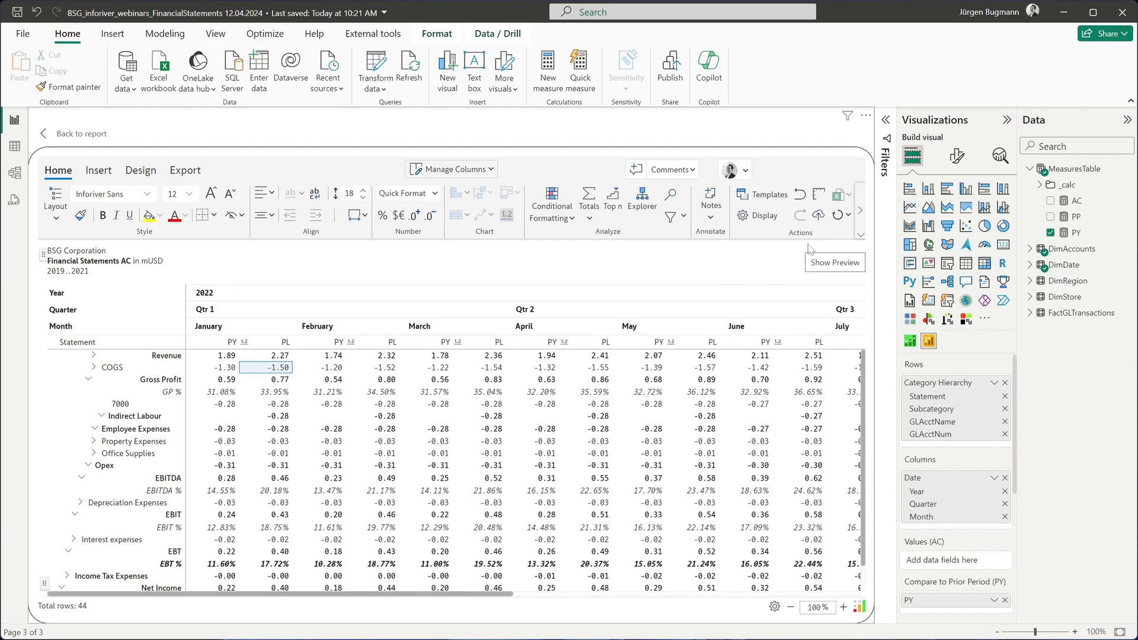
Open the allowed user controls settings of the matrix toolbar.
click(861, 236)
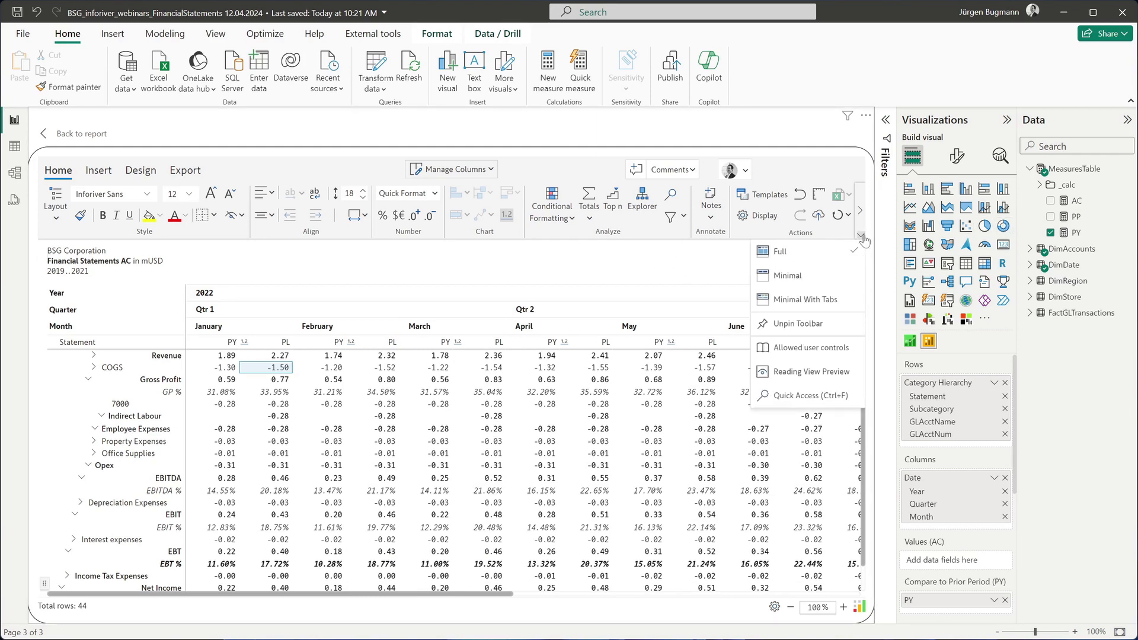
click(829, 348)
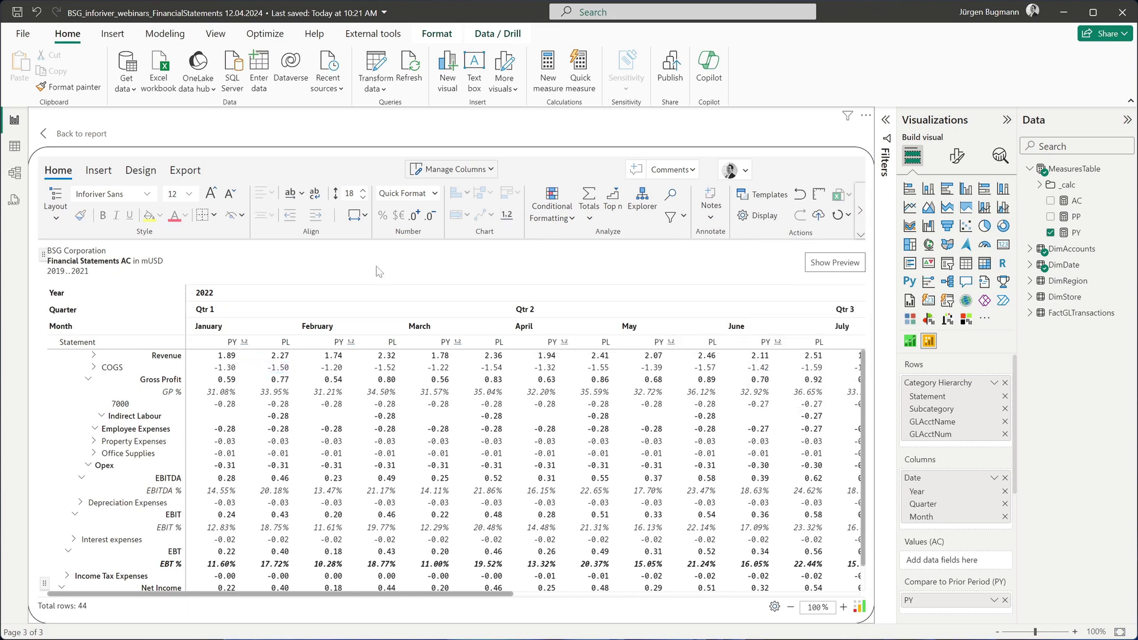